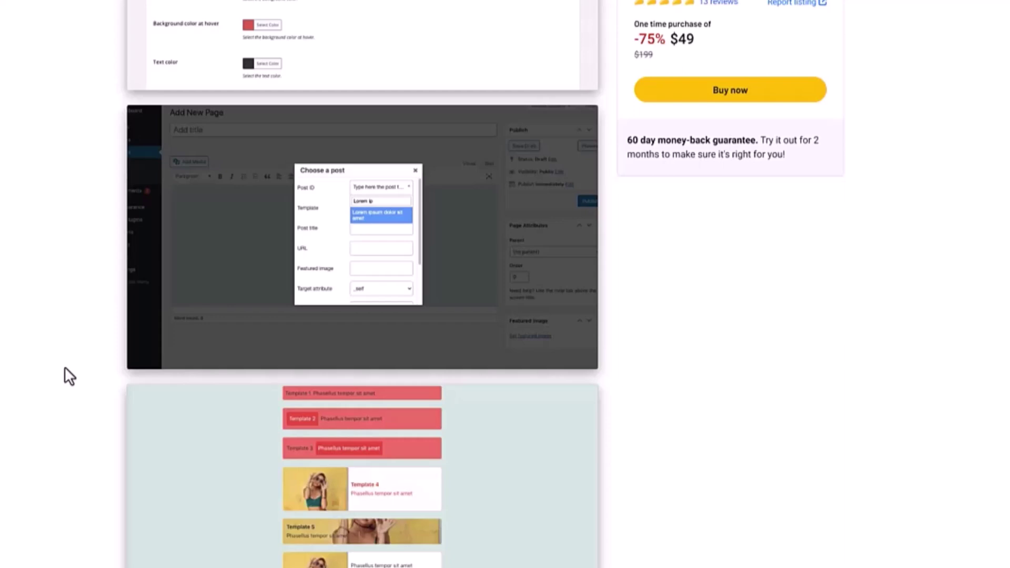
Review the Internal Linking Related Contents AppSumo deal, highlighting the $49 one-time price and its plans and features
scroll(64, 366, up, 10)
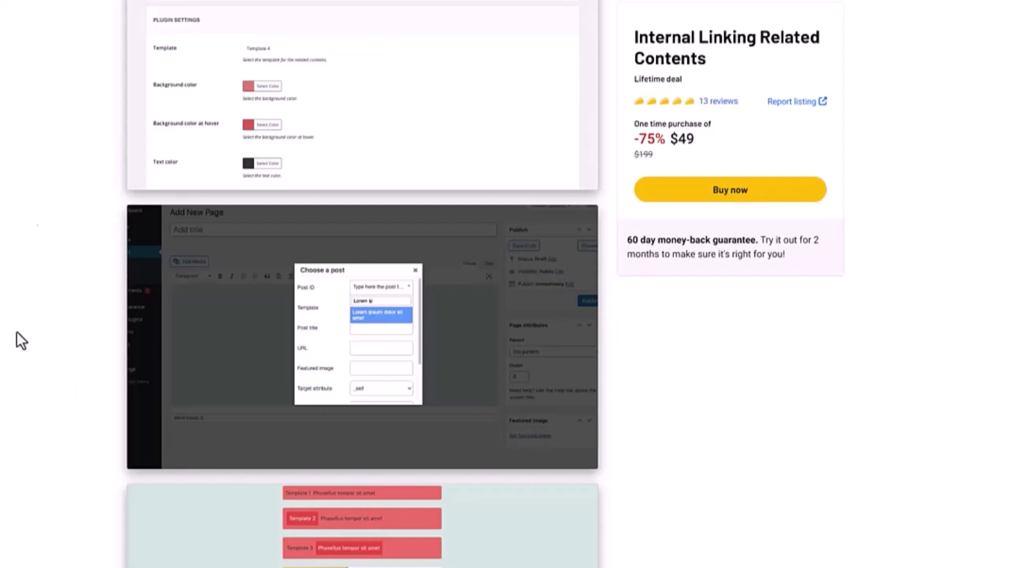
drag(675, 138, 740, 144)
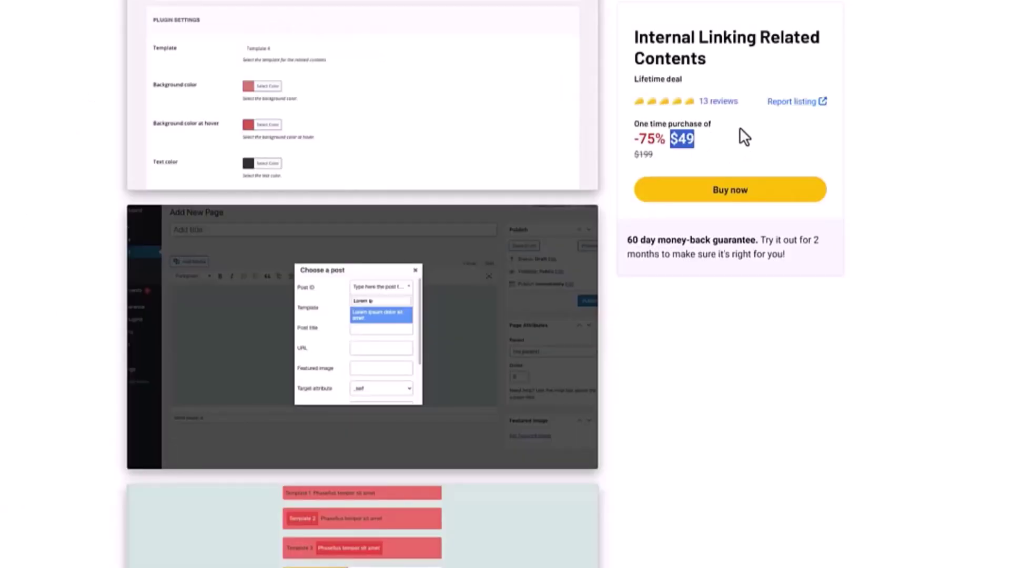
scroll(601, 231, down, 15)
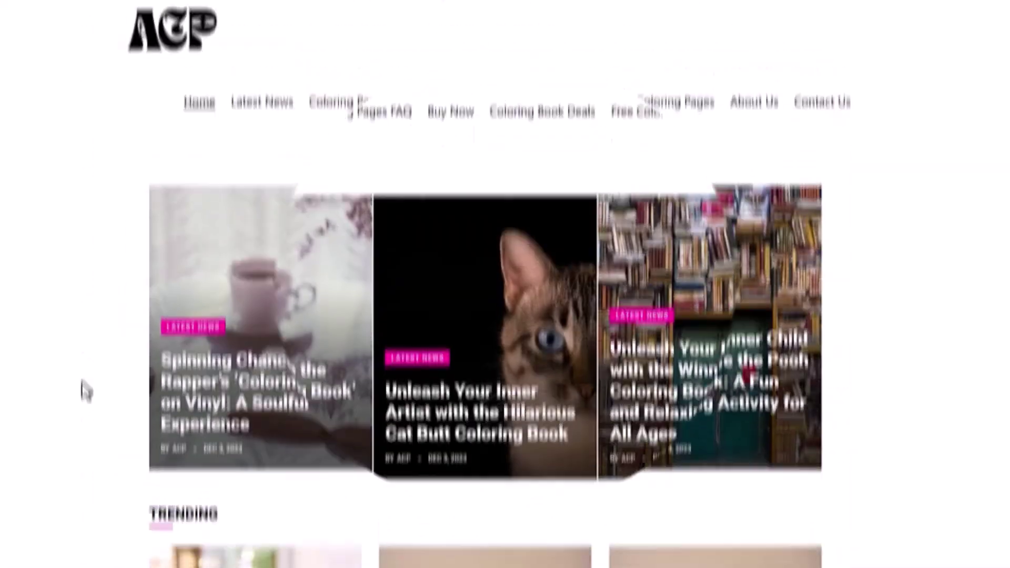
Open the Chance the Rapper vinyl article and follow its FAIR GROUNDS 'Check This Out!' related-post box
click(252, 384)
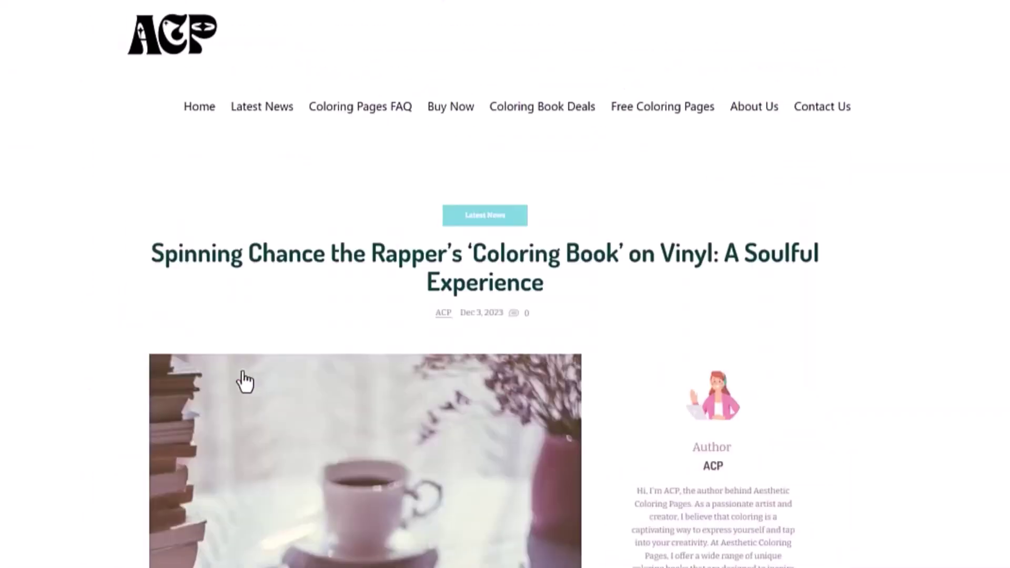
scroll(39, 348, down, 20)
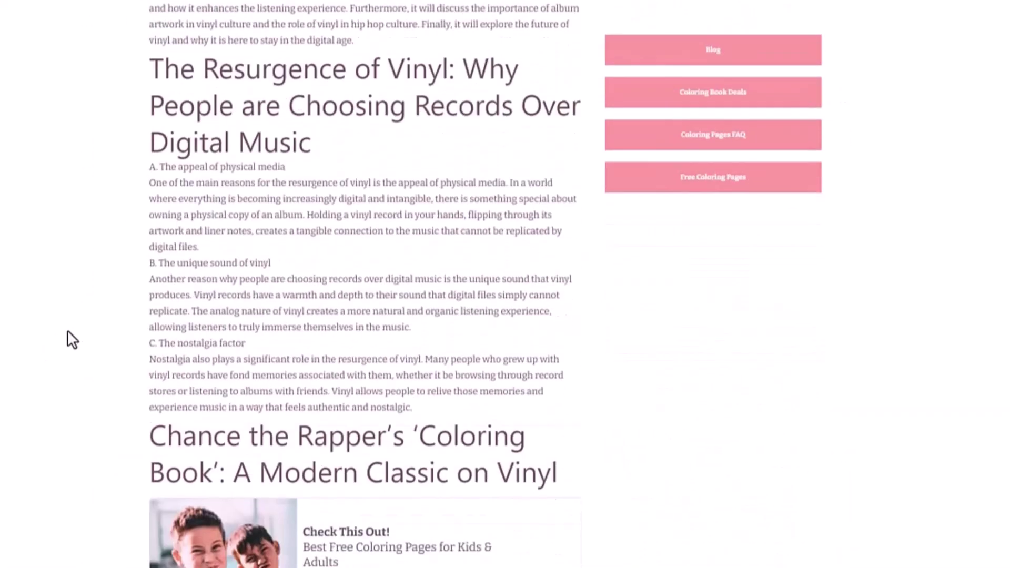
scroll(74, 331, down, 5)
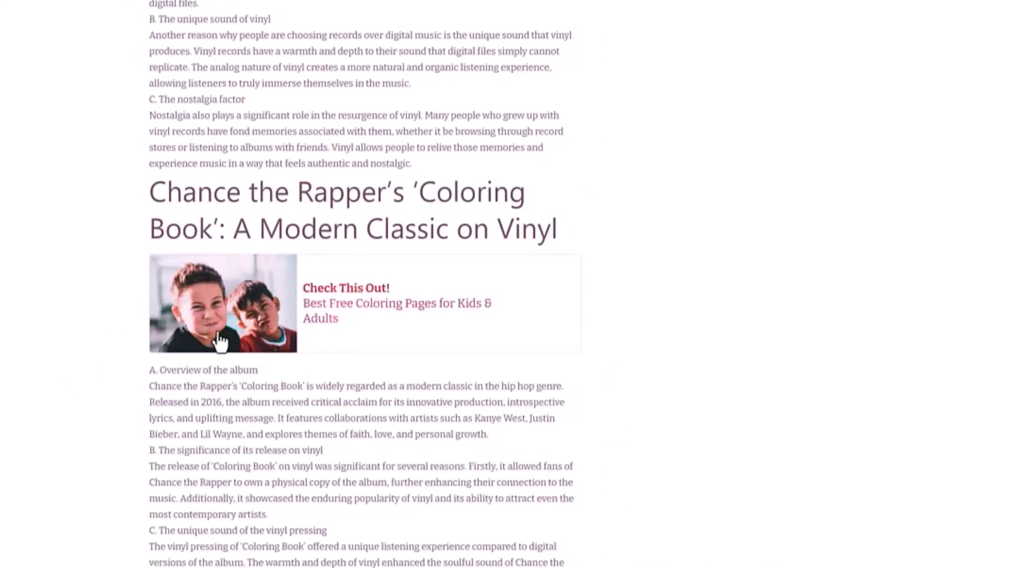
scroll(14, 342, down, 10)
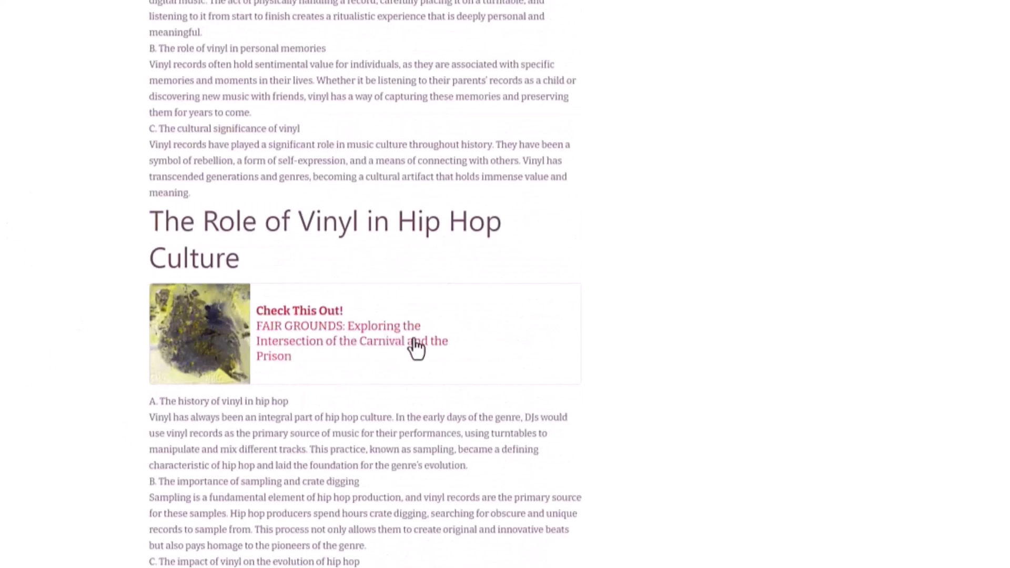
click(211, 326)
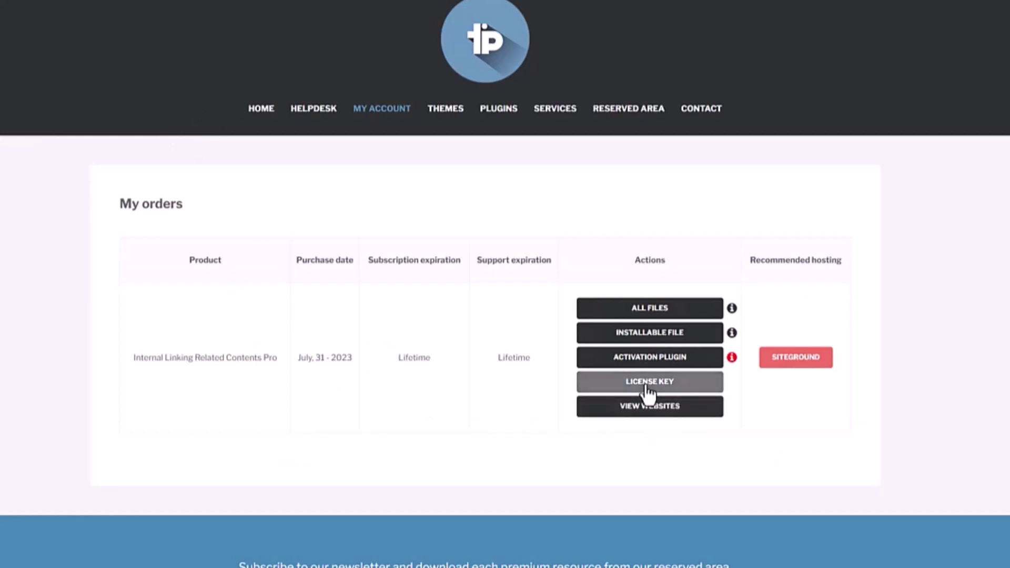
drag(305, 358, 353, 361)
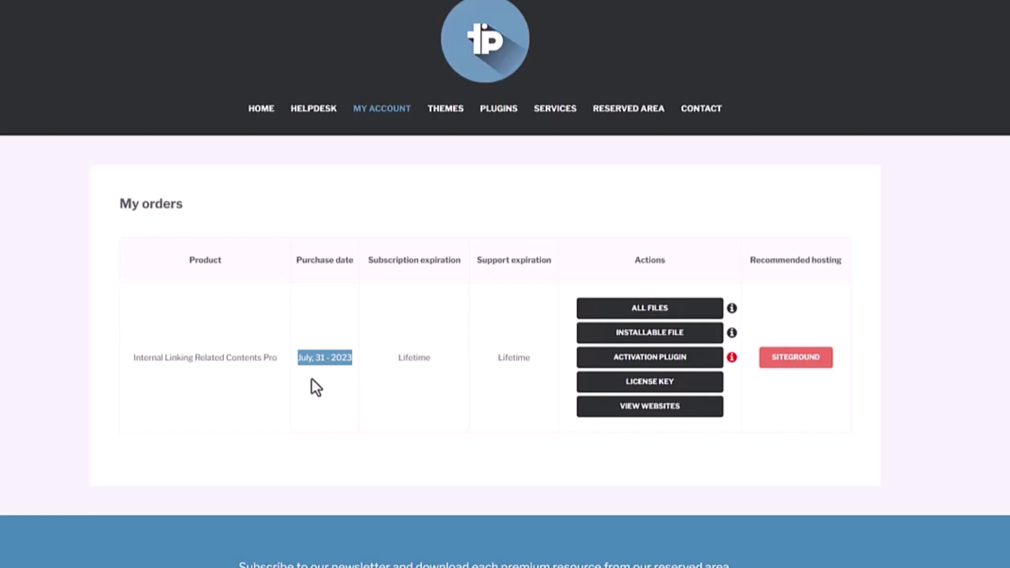
double_click(414, 358)
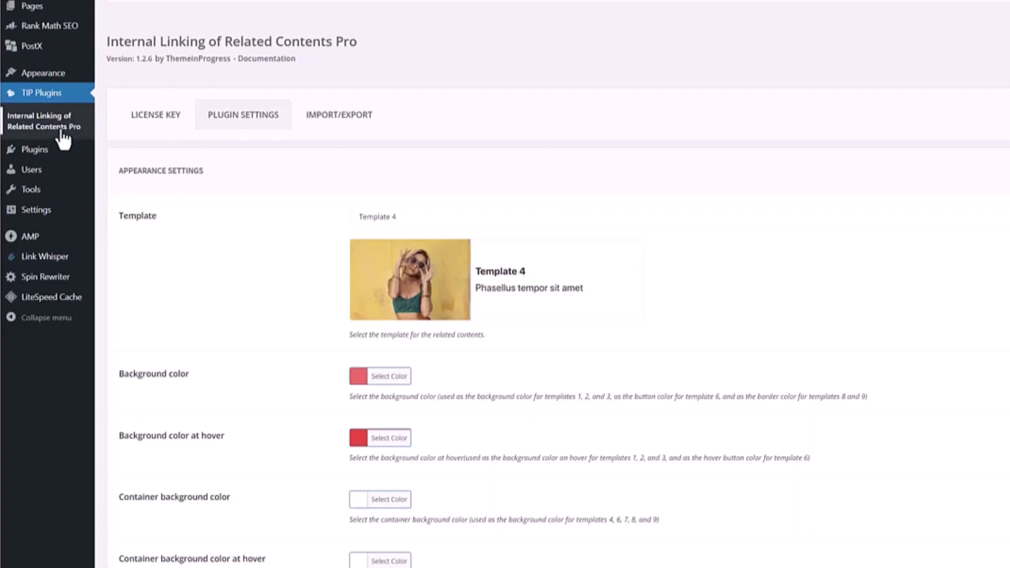
Check the plugin's license key, then switch the related-content template to Template 2
click(150, 125)
click(231, 124)
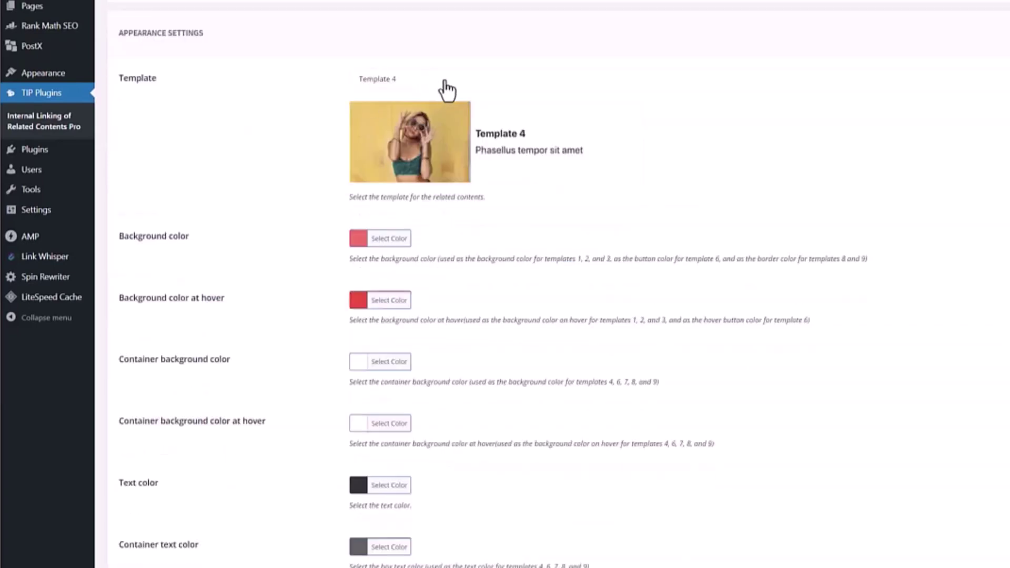
click(447, 90)
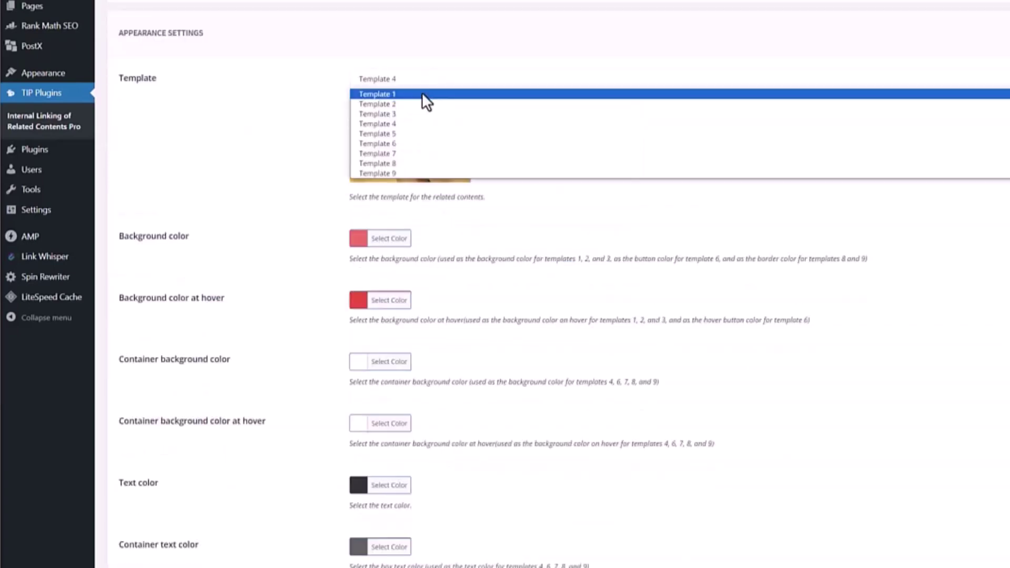
click(425, 94)
key(Down)
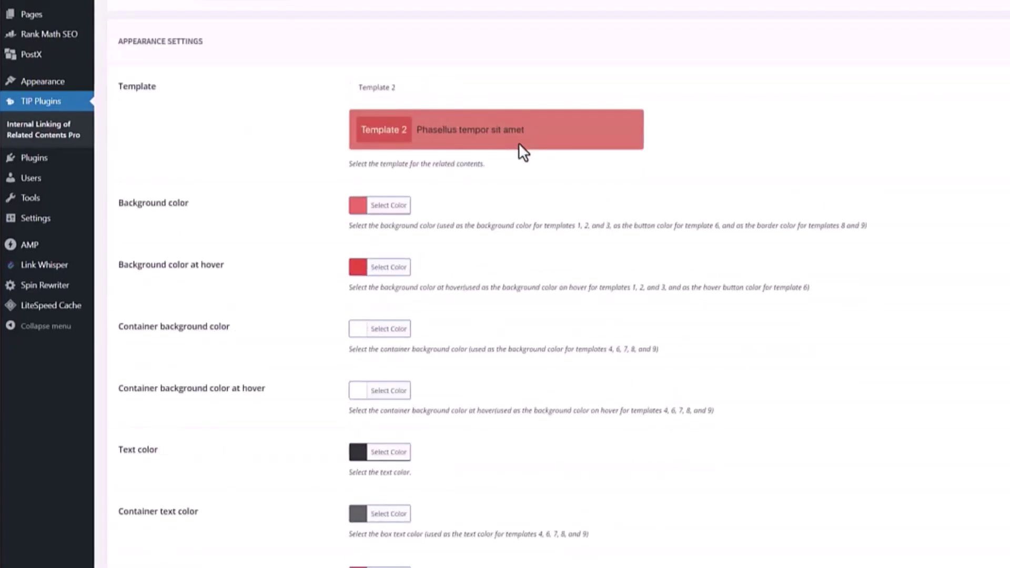
Try Templates 3, 4 and 6 for the related-content boxes, ending on Template 9
click(435, 94)
click(396, 124)
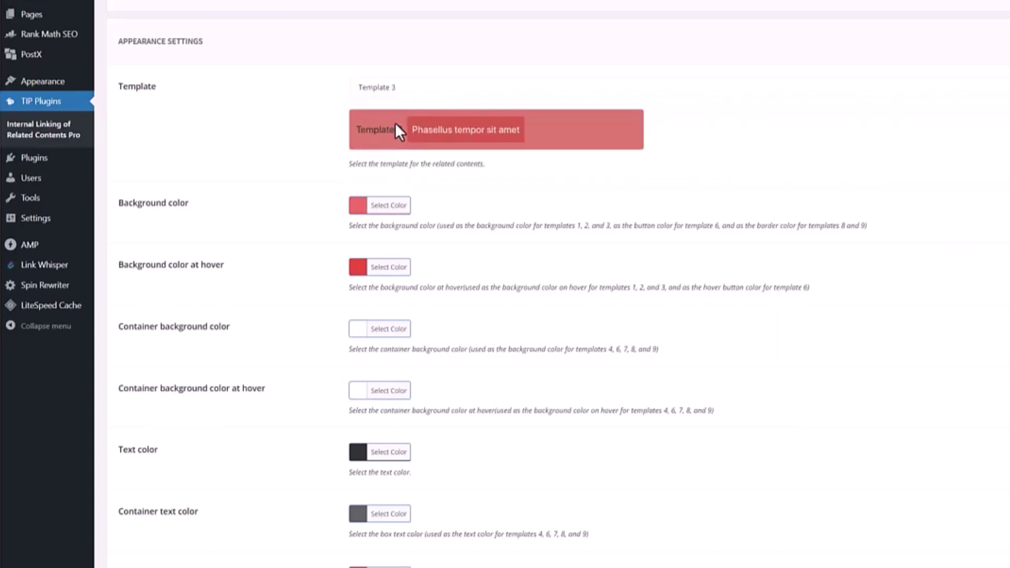
key(Down)
click(444, 94)
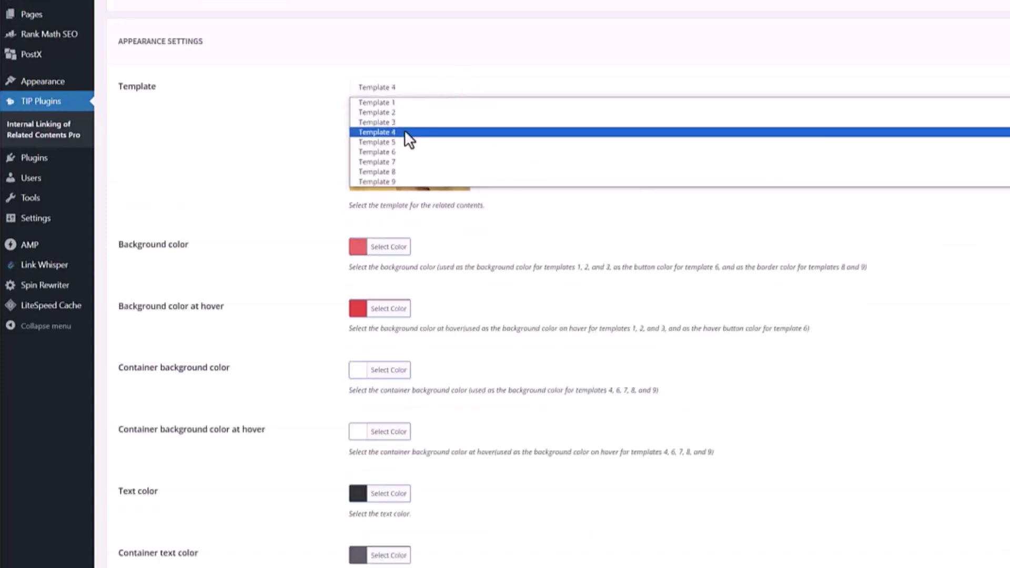
click(389, 151)
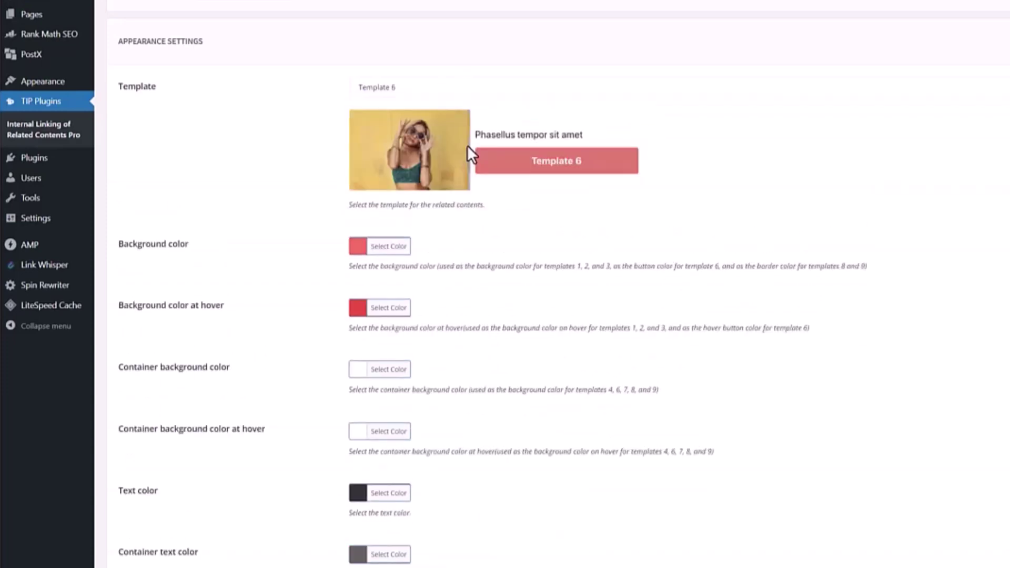
click(408, 88)
click(389, 178)
scroll(437, 167, down, 3)
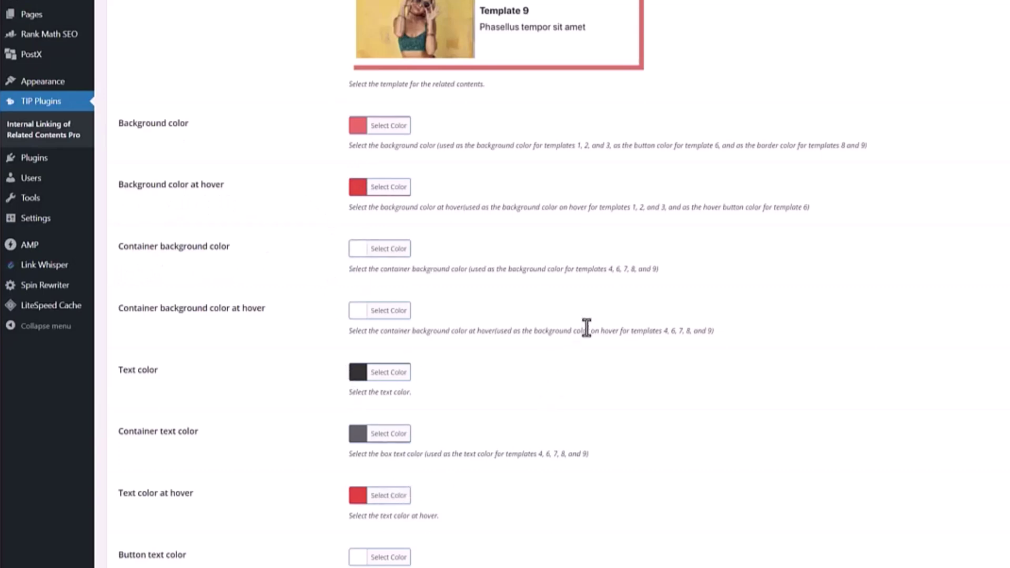
scroll(587, 326, up, 5)
scroll(548, 320, down, 15)
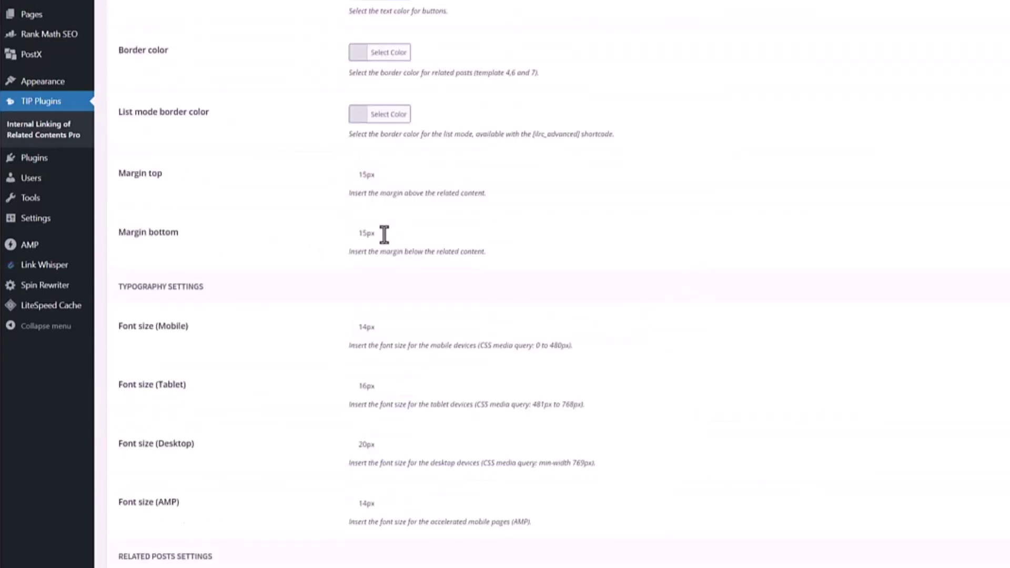
scroll(622, 181, down, 5)
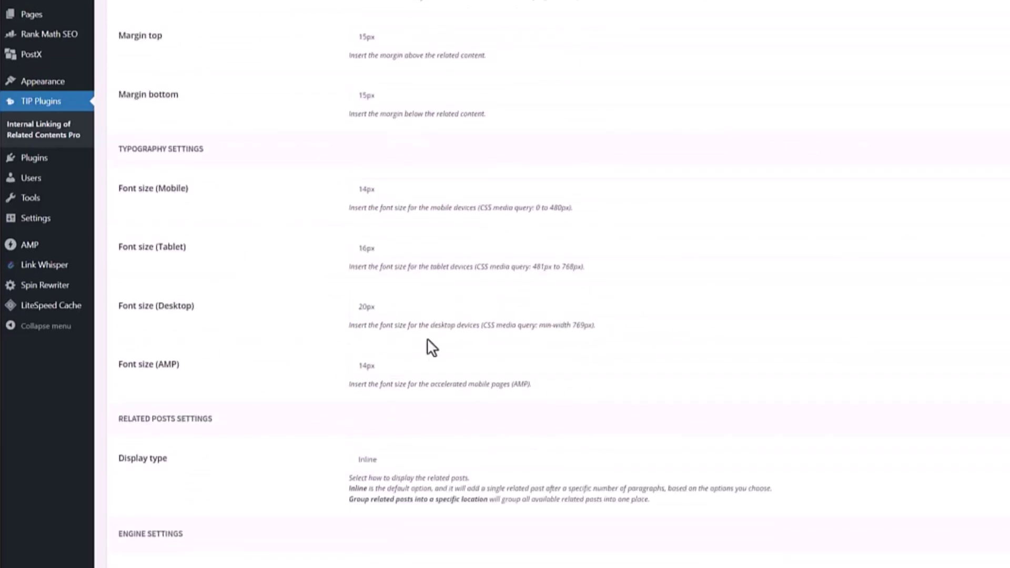
scroll(432, 347, down, 5)
click(414, 189)
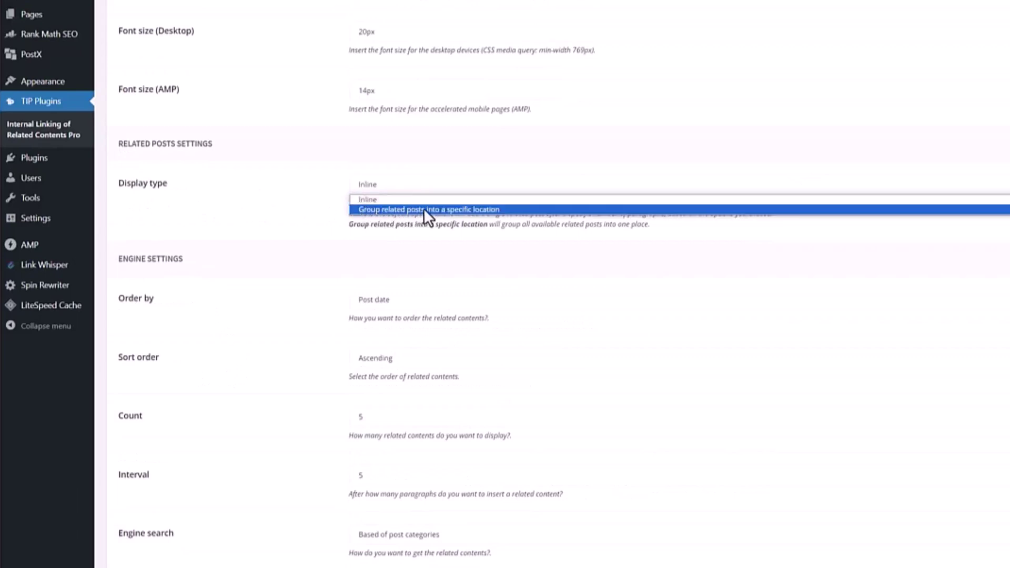
click(247, 221)
scroll(440, 29, down, 5)
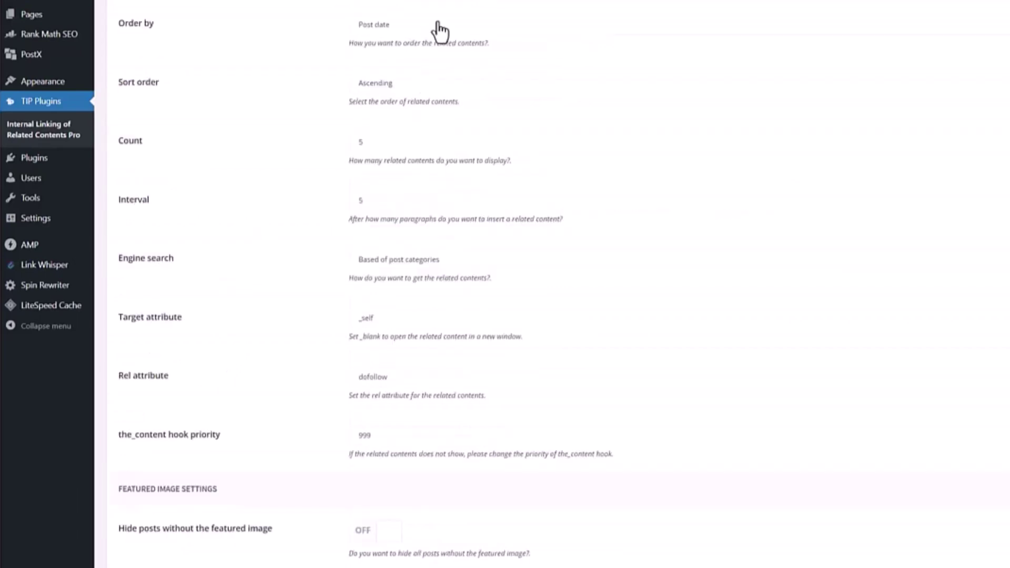
click(403, 147)
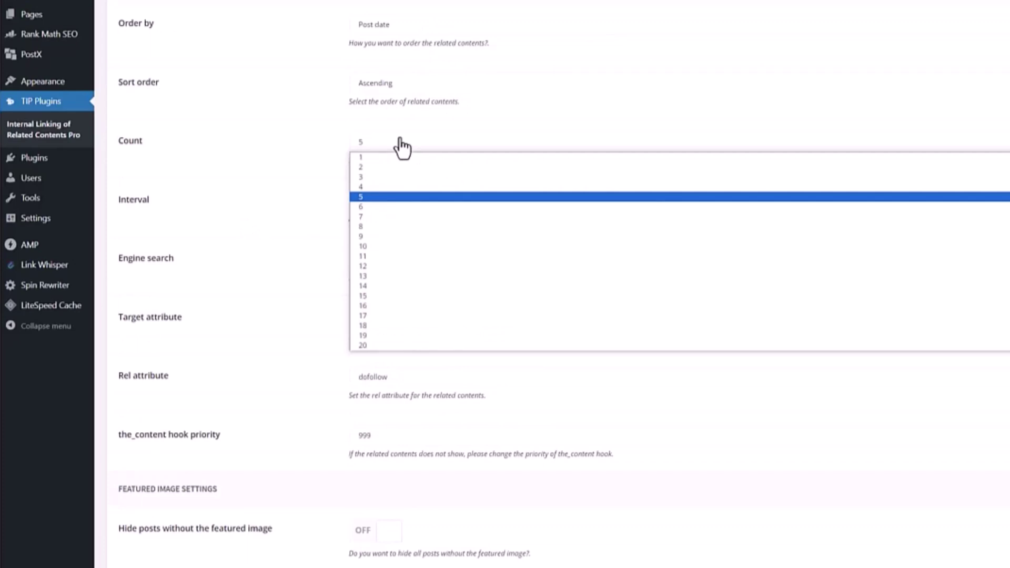
scroll(403, 148, down, 3)
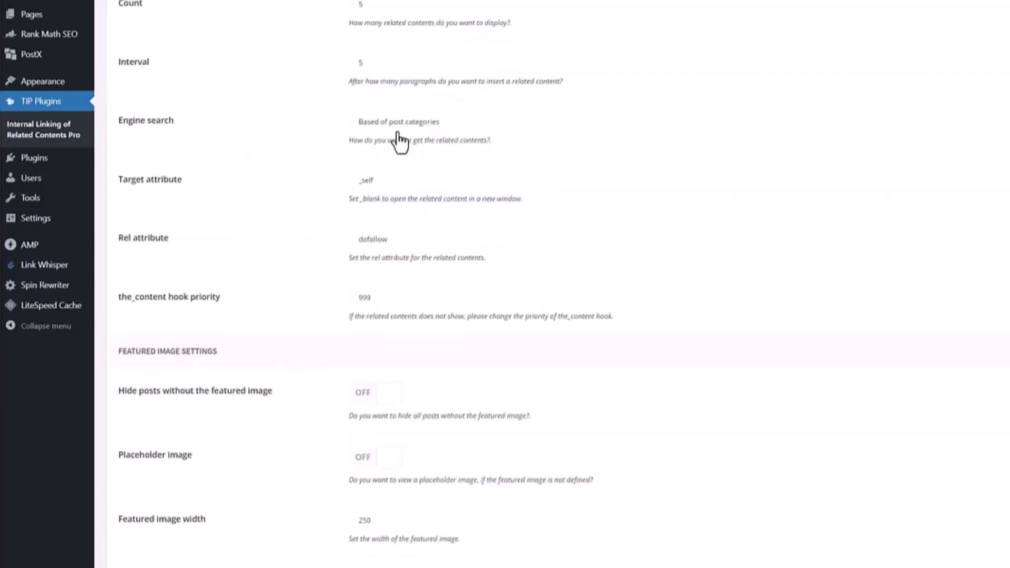
click(413, 132)
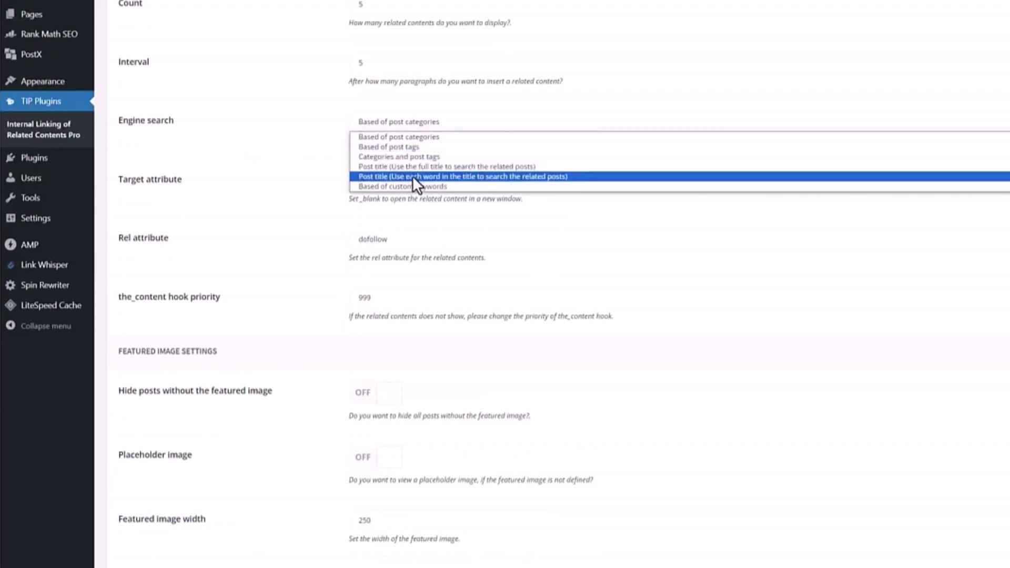
scroll(179, 278, down, 3)
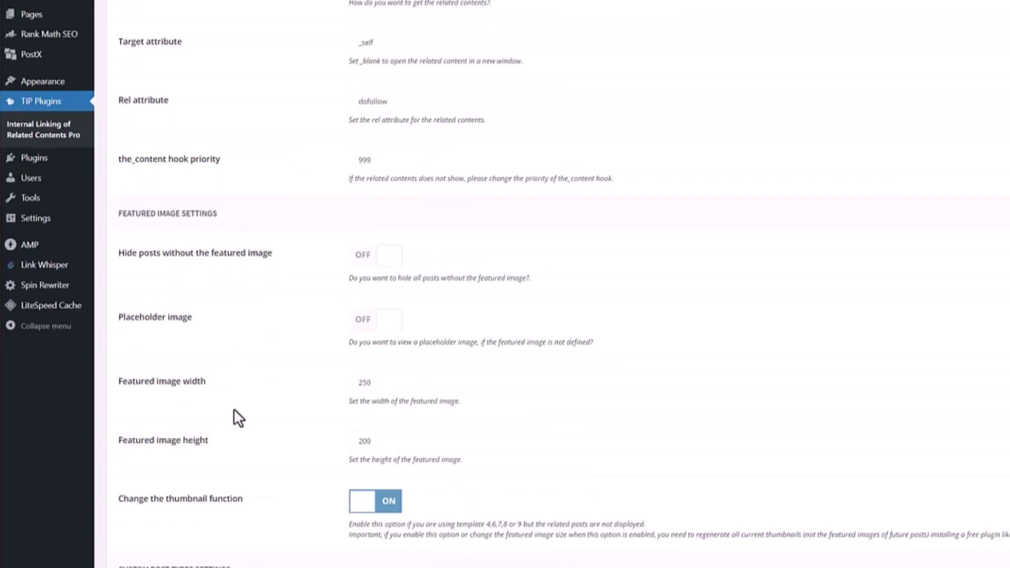
scroll(247, 326, down, 3)
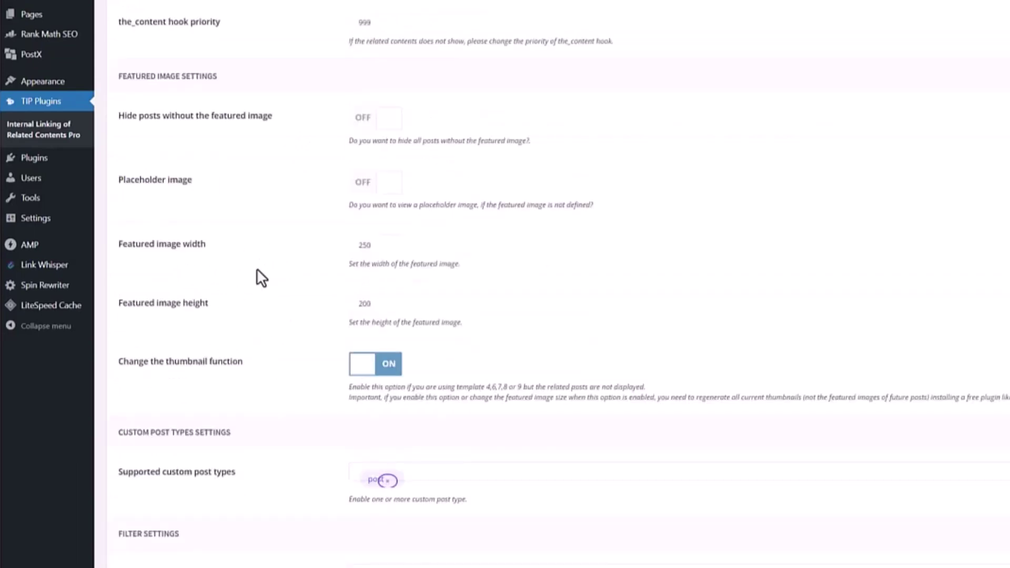
scroll(258, 269, down, 3)
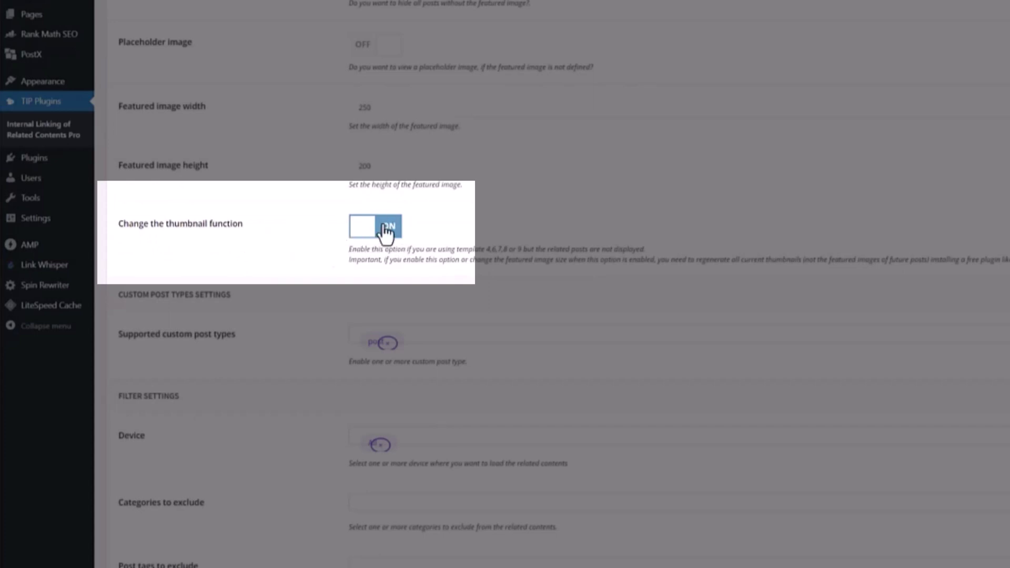
scroll(243, 235, down, 5)
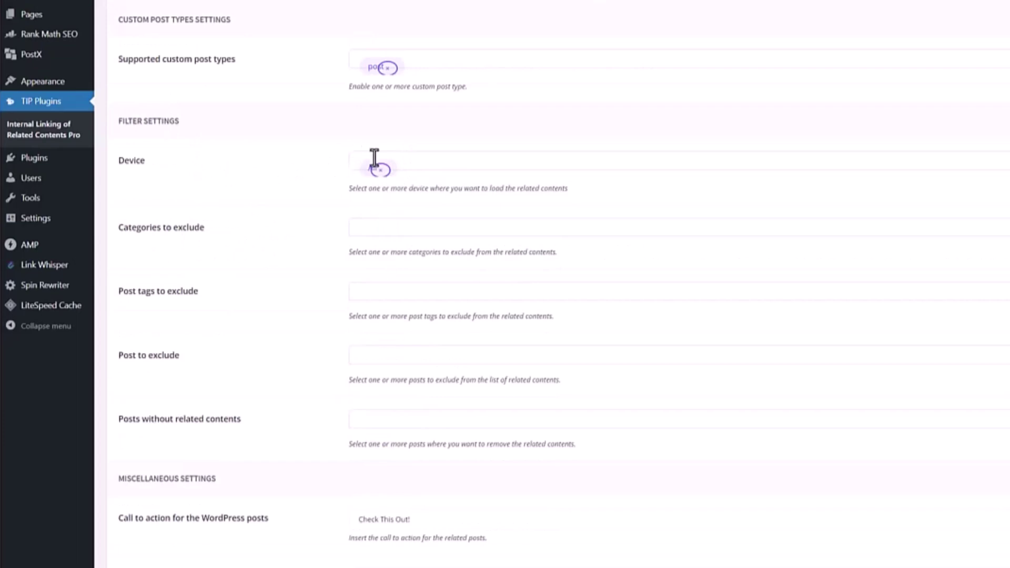
scroll(236, 162, down, 3)
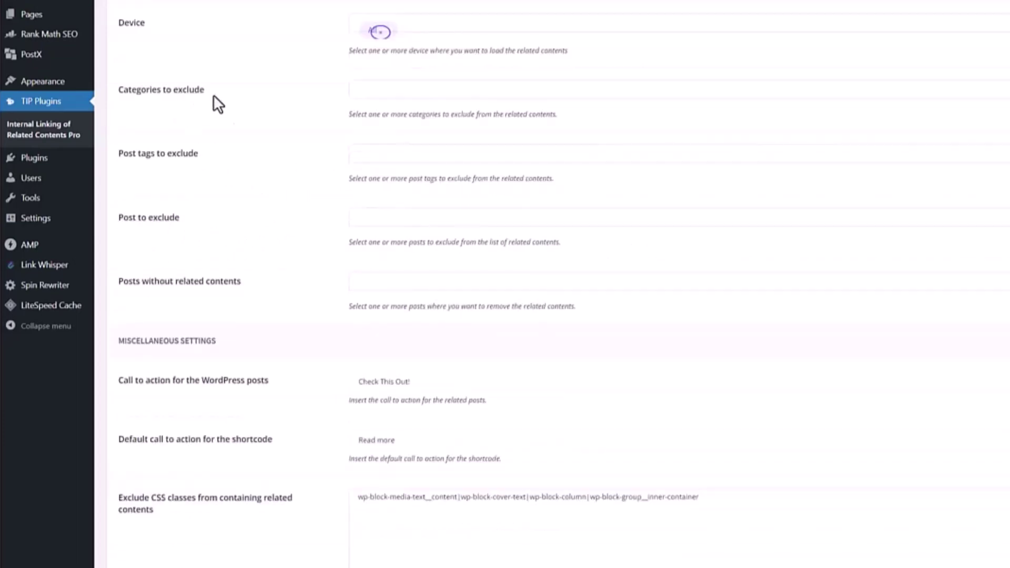
scroll(160, 278, down, 3)
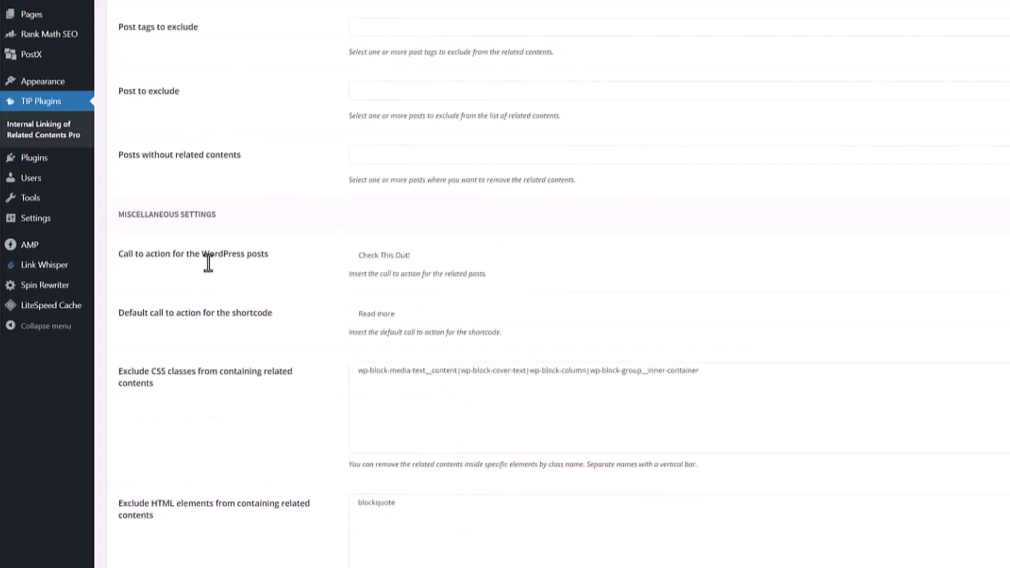
click(428, 256)
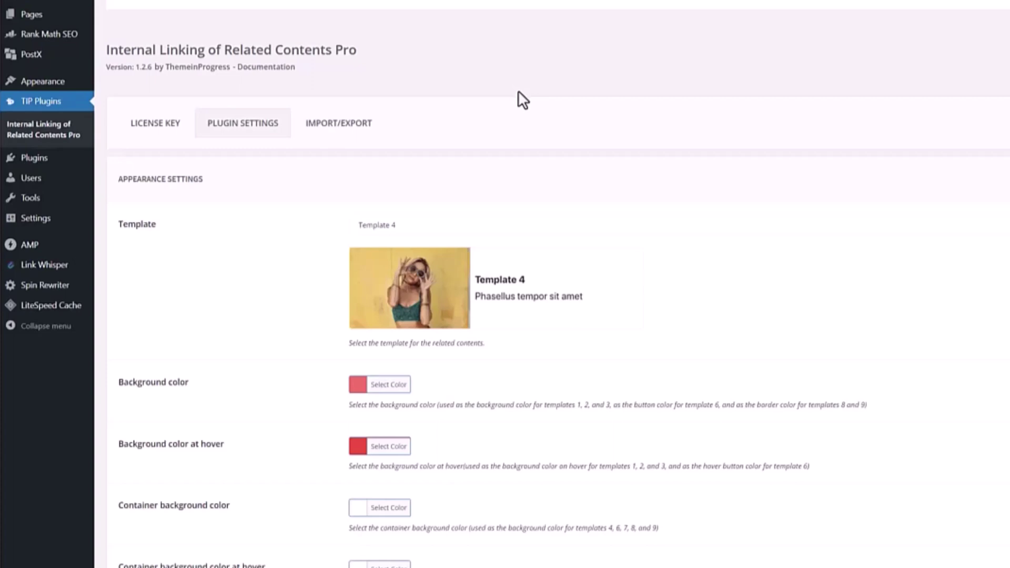
Switch the plugin settings to the IMPORT/EXPORT section
click(331, 128)
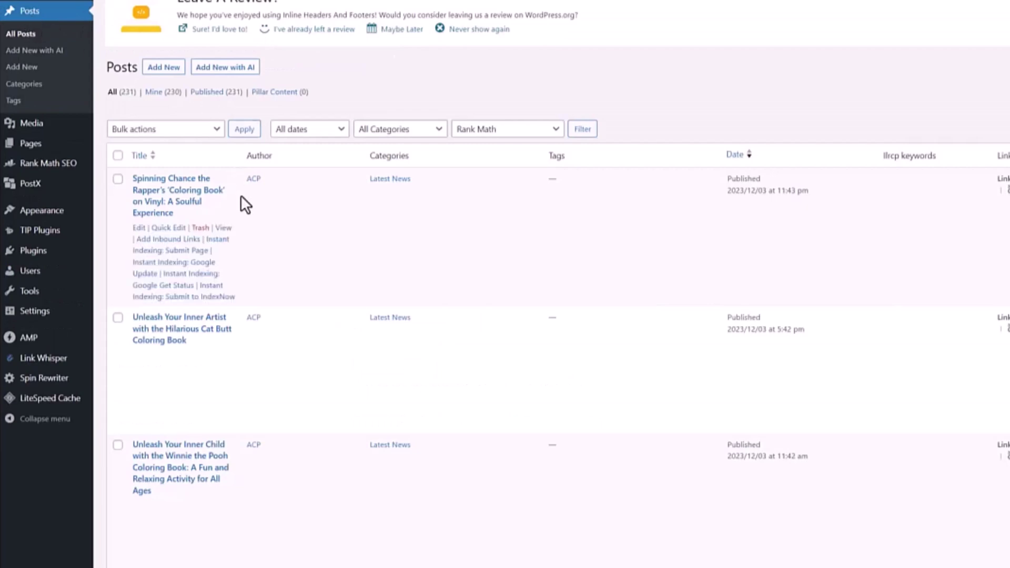
Open the Chance the Rapper Coloring Book post and click into its related-contents keywords field
click(167, 194)
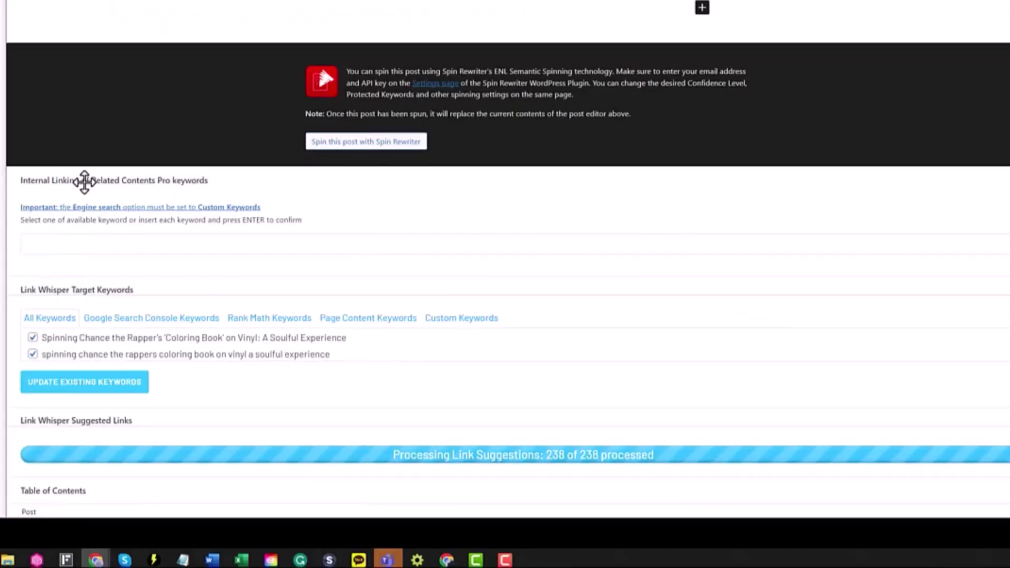
click(174, 245)
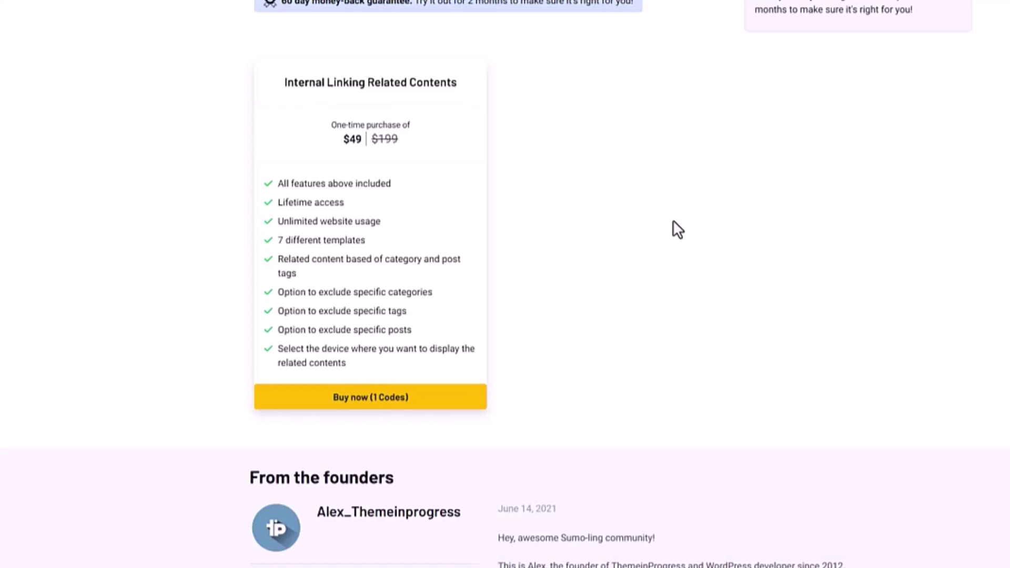
drag(278, 202, 368, 210)
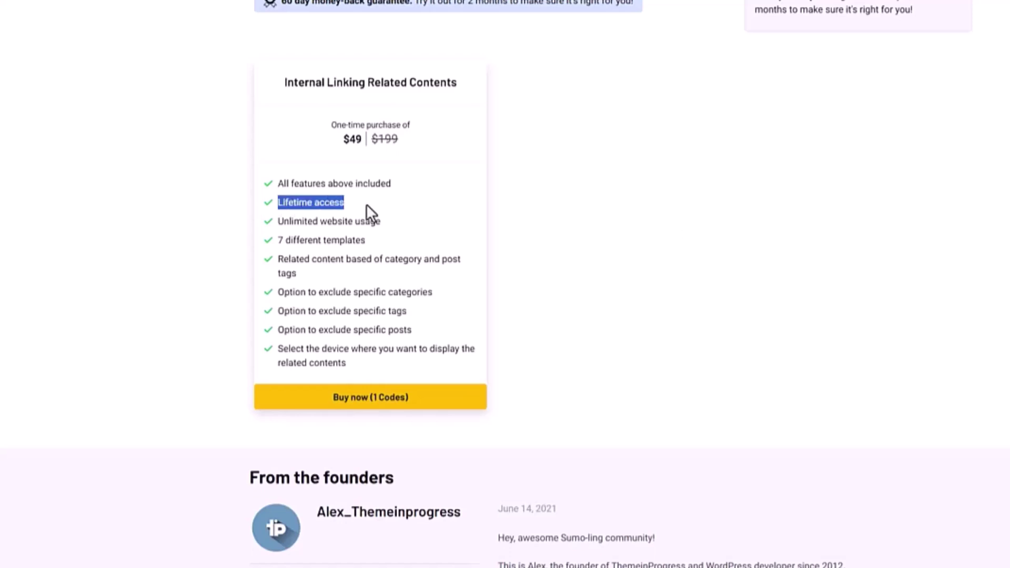
drag(278, 221, 378, 222)
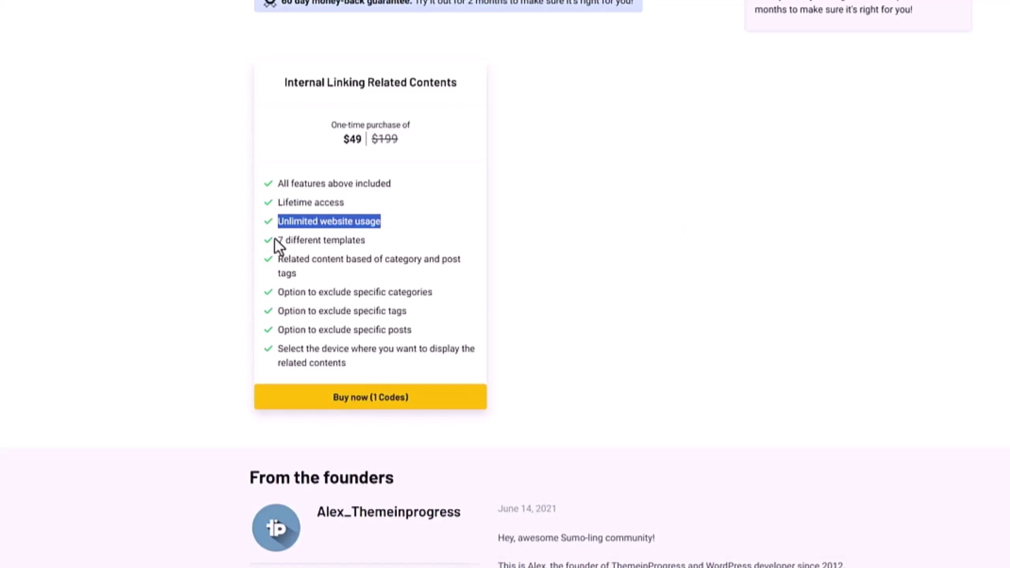
drag(275, 240, 391, 243)
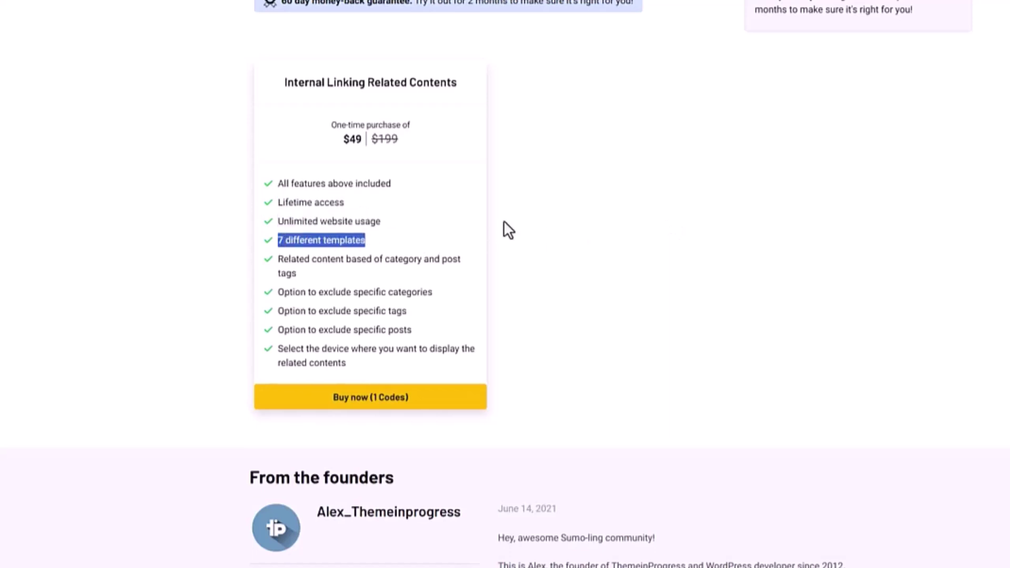